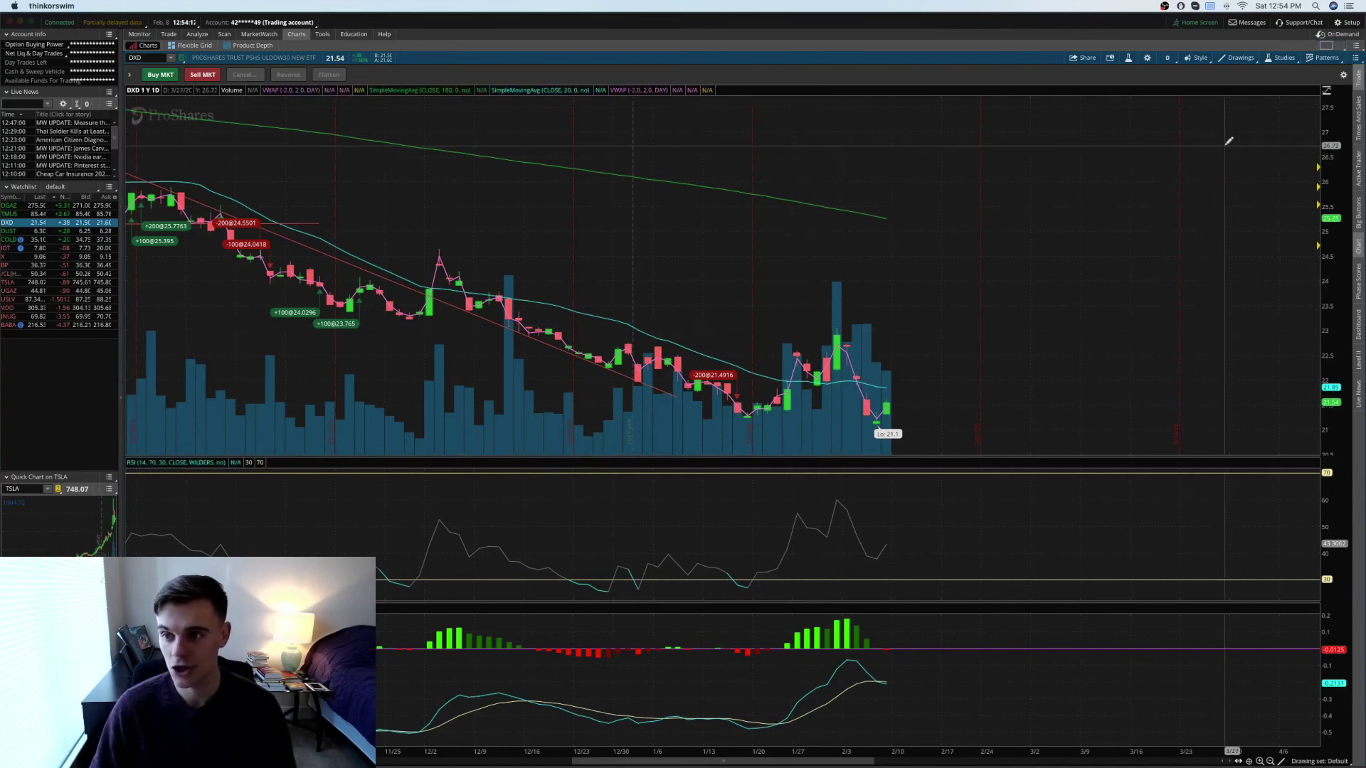
Switch the Charts tab to the largest 8x4 grid layout, with DXD in the first cell.
left_click(1331, 45)
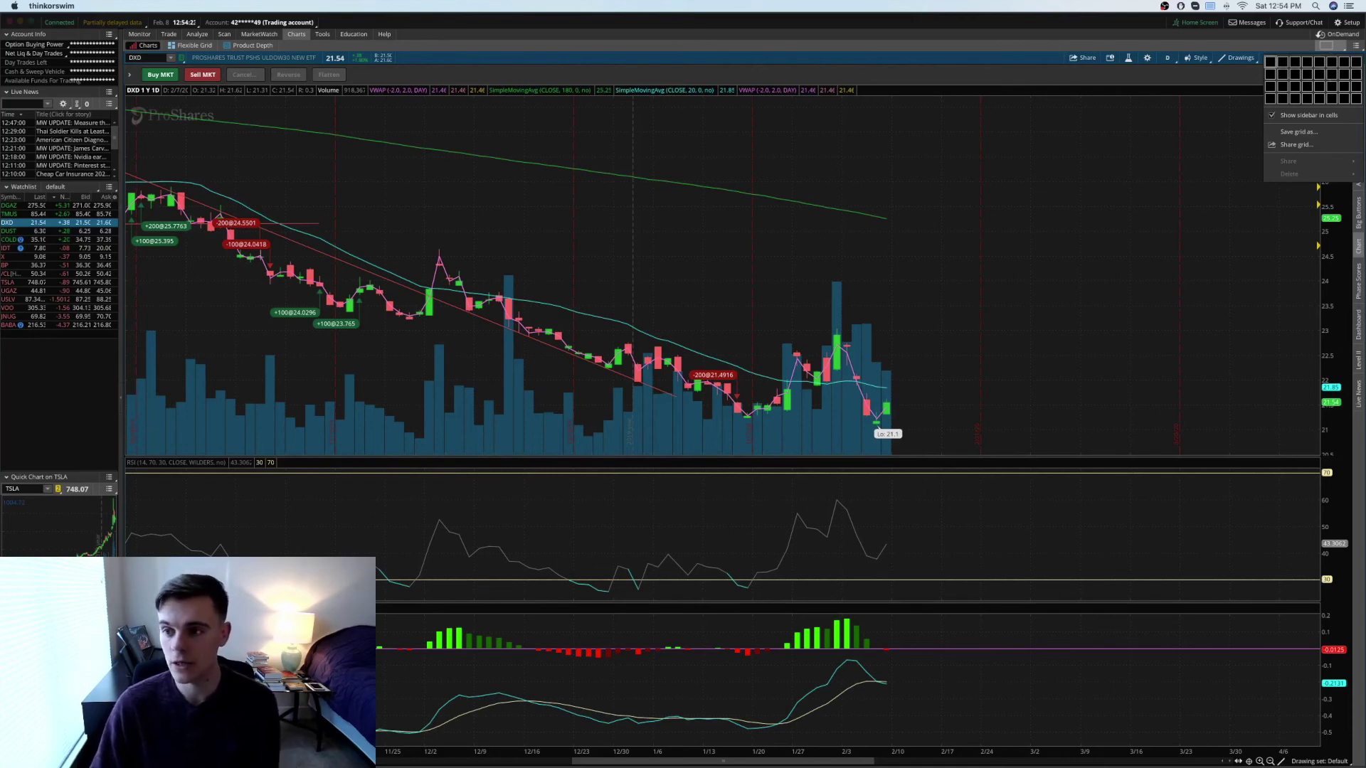
left_click(1357, 100)
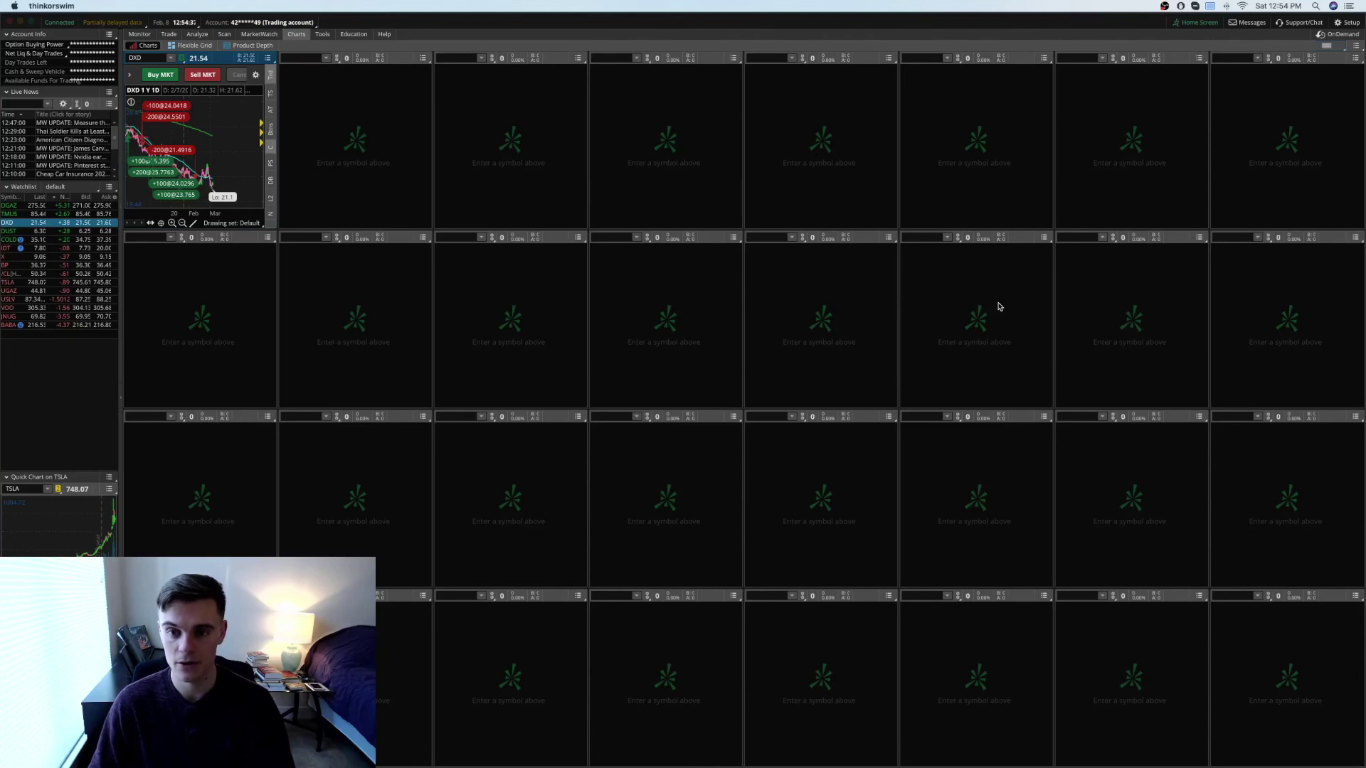
Try the 2x2 and 3x2 chart layouts, then settle on 1x2 and select the right panel's symbol box.
left_click(1327, 45)
left_click(1282, 64)
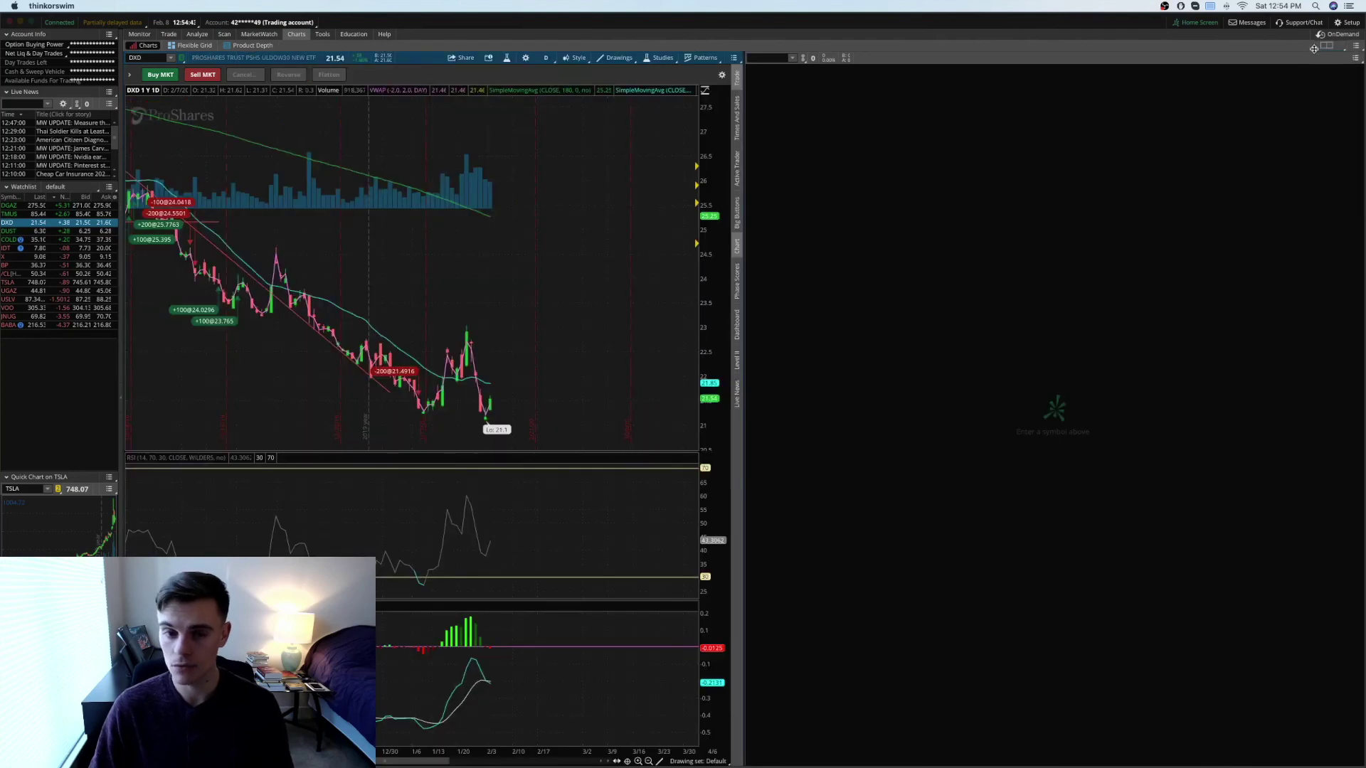
left_click(1326, 45)
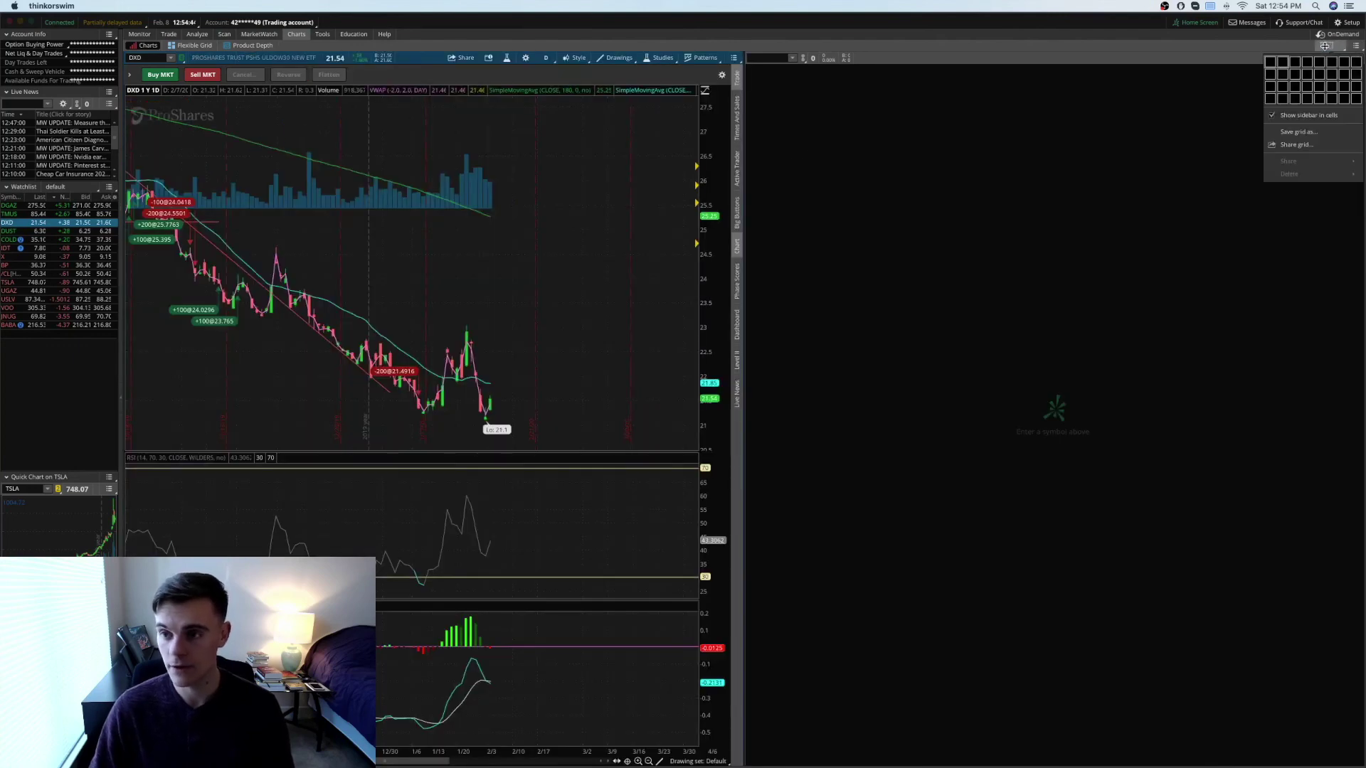
left_click(1286, 74)
left_click(1328, 45)
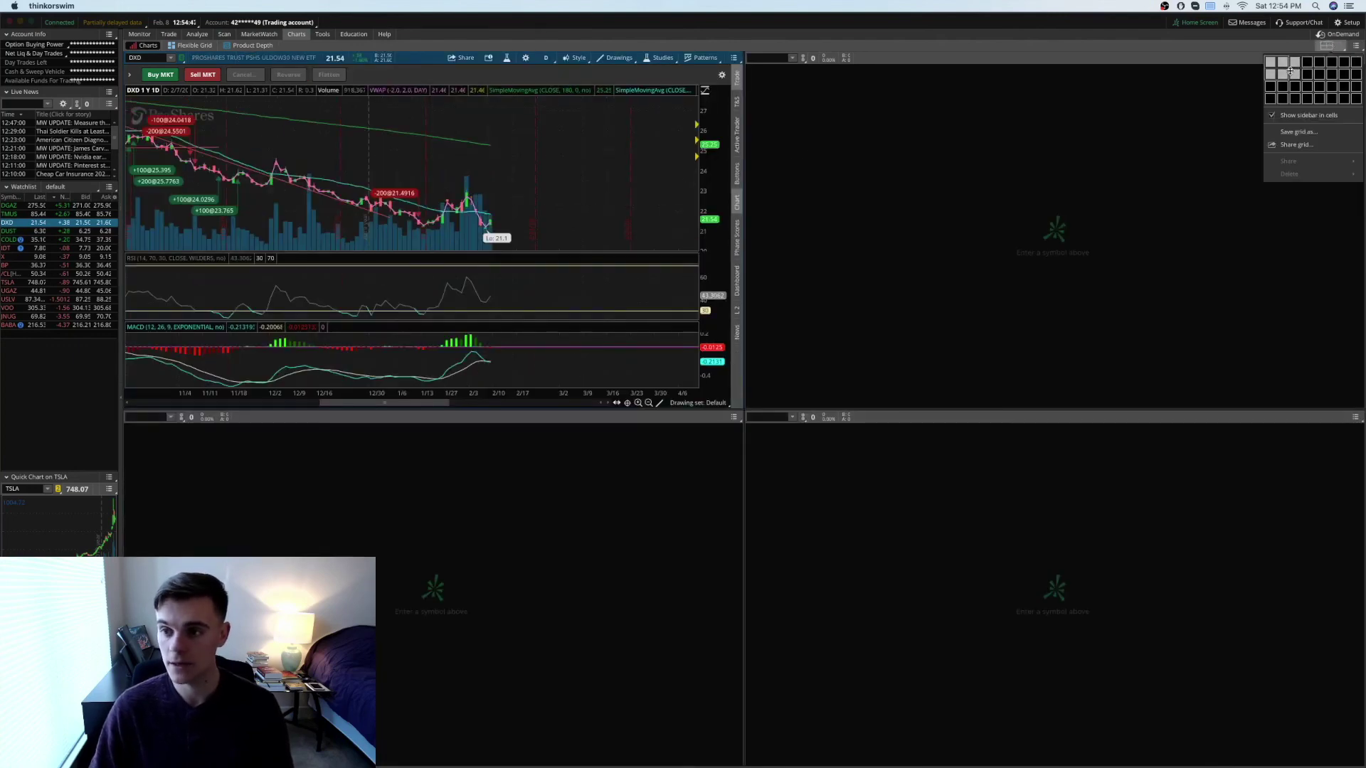
left_click(1294, 75)
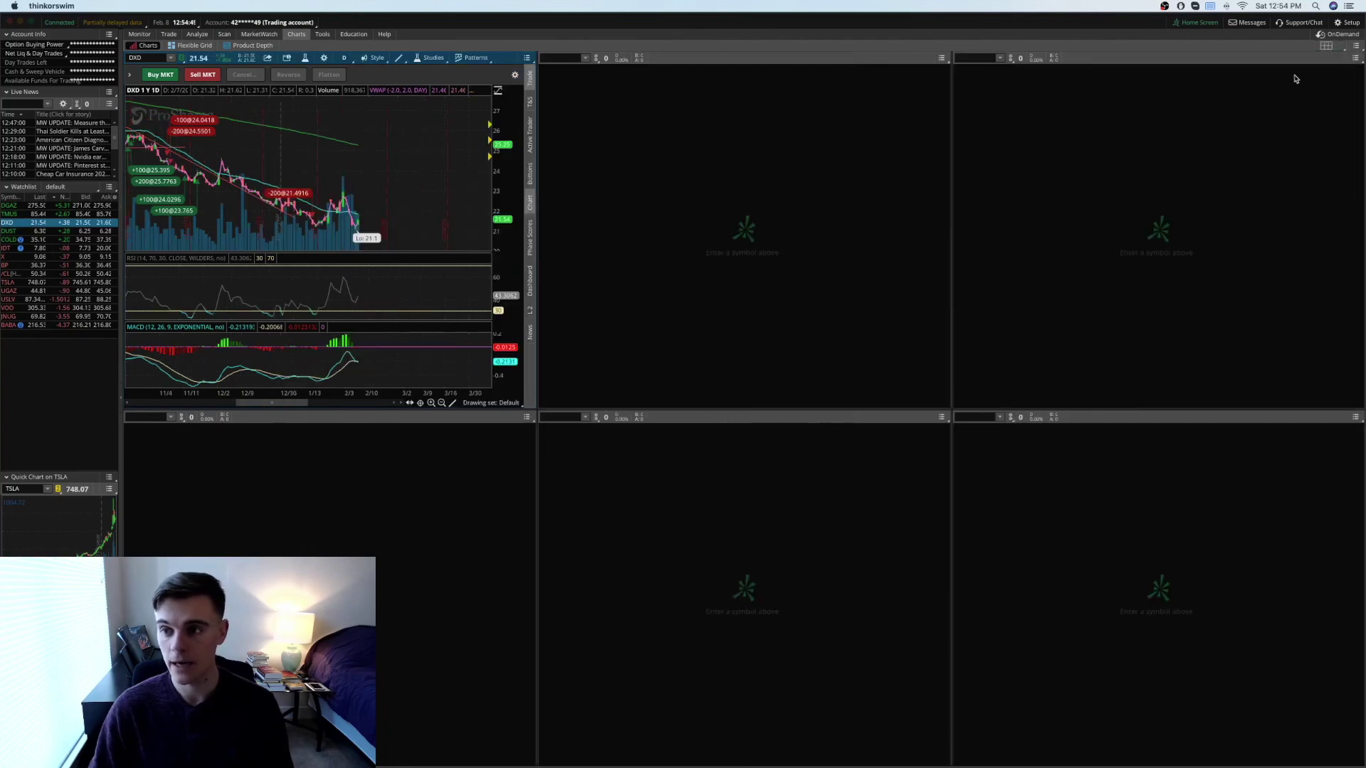
left_click(1326, 45)
left_click(1283, 62)
left_click(772, 55)
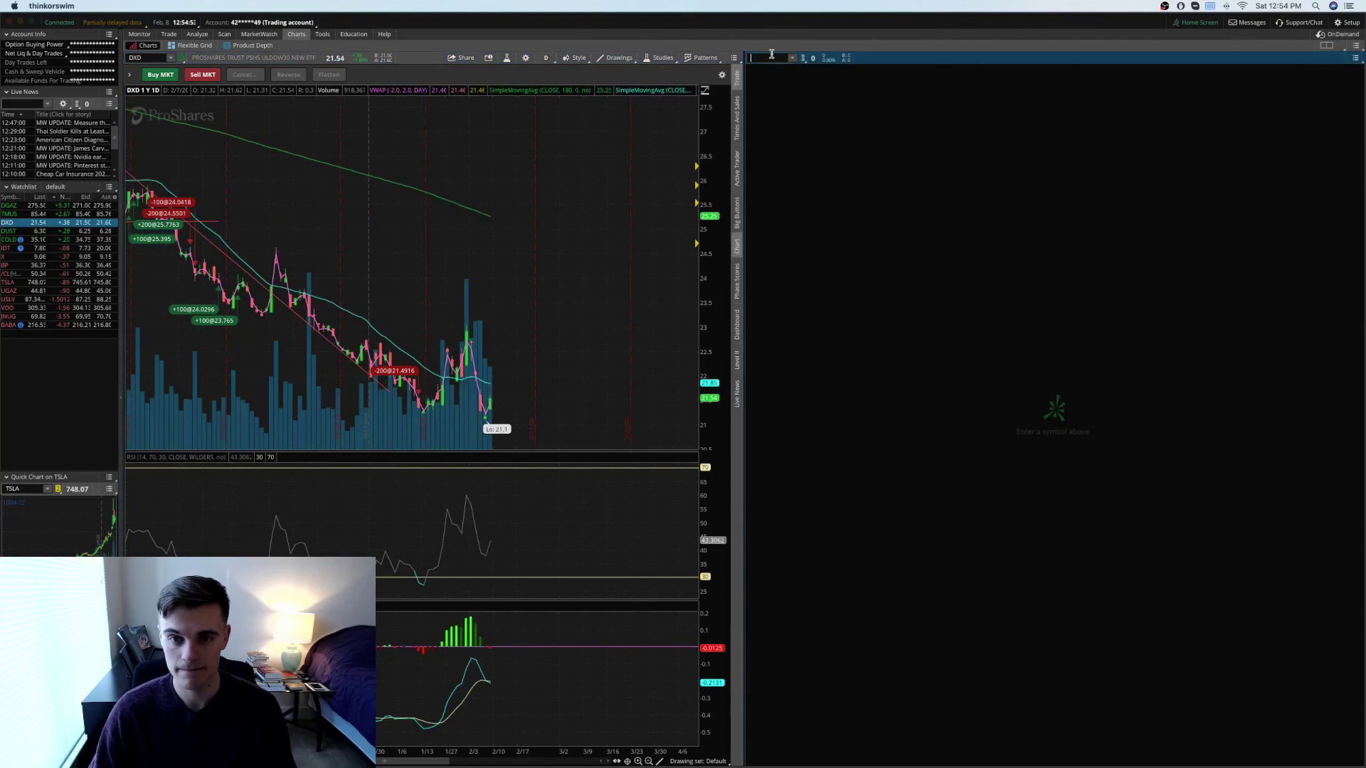
Enter VOO as the symbol for the right-hand chart panel.
type("VOO")
key("Return")
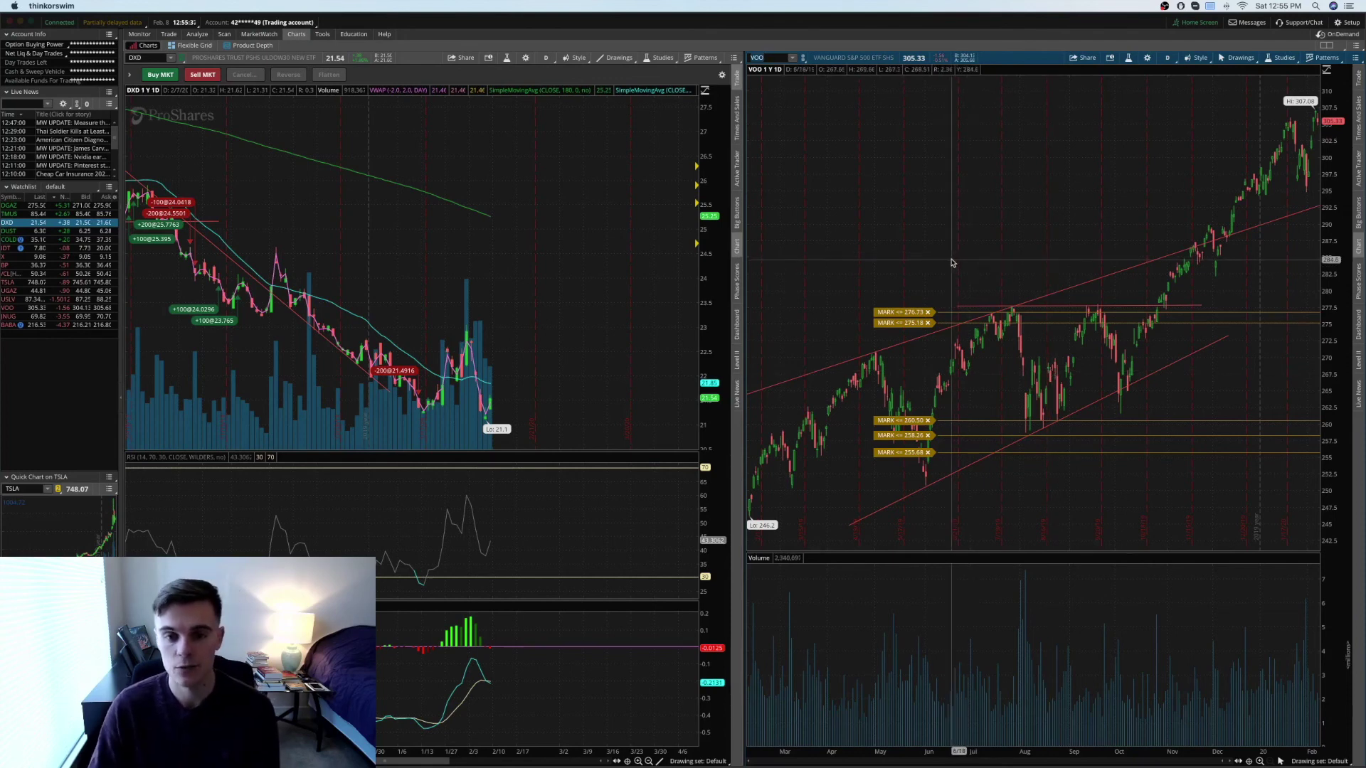
Open and dismiss the Sidecar display menu, then bring up Mission Control.
left_click(1211, 6)
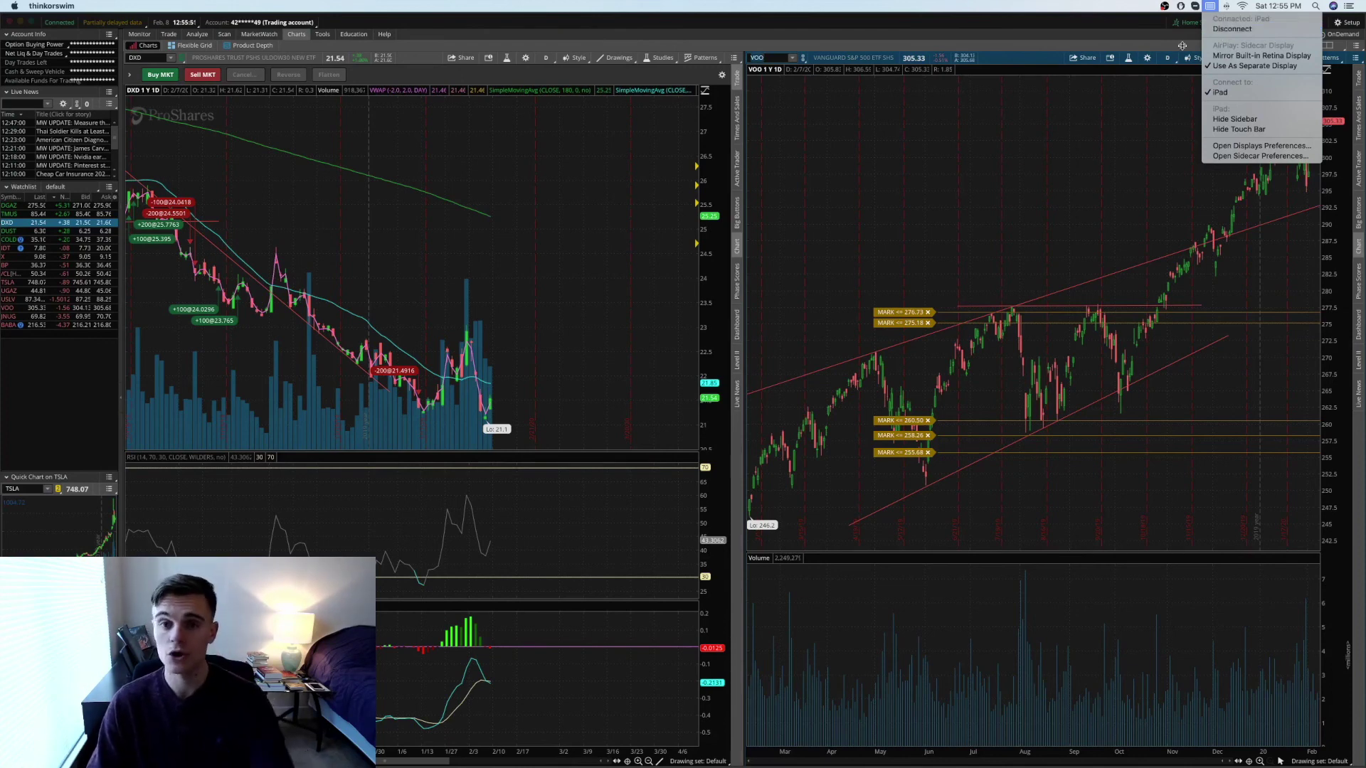
left_click(887, 140)
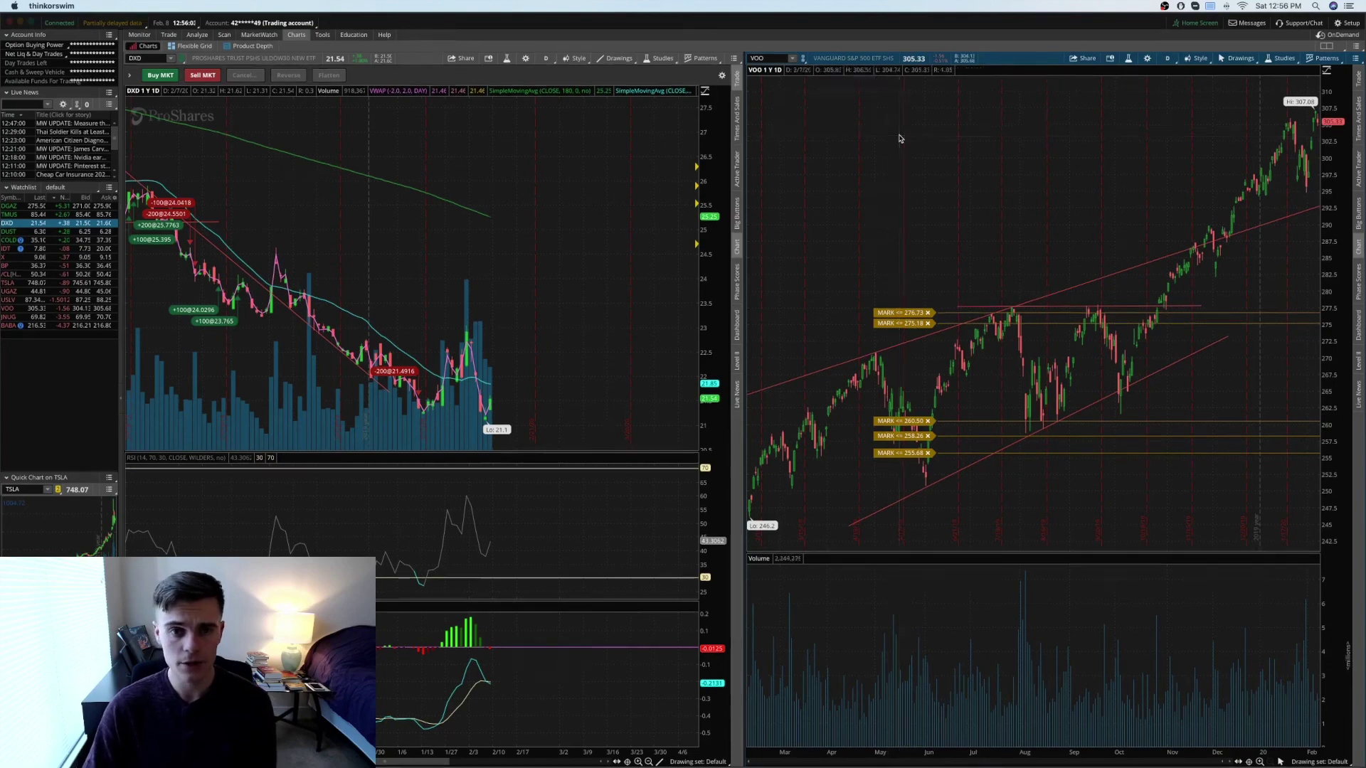
key("ctrl+Up")
Take the Yahoo Finance Safari window out of full screen and move it onto the Sidecar iPad display.
left_click(708, 42)
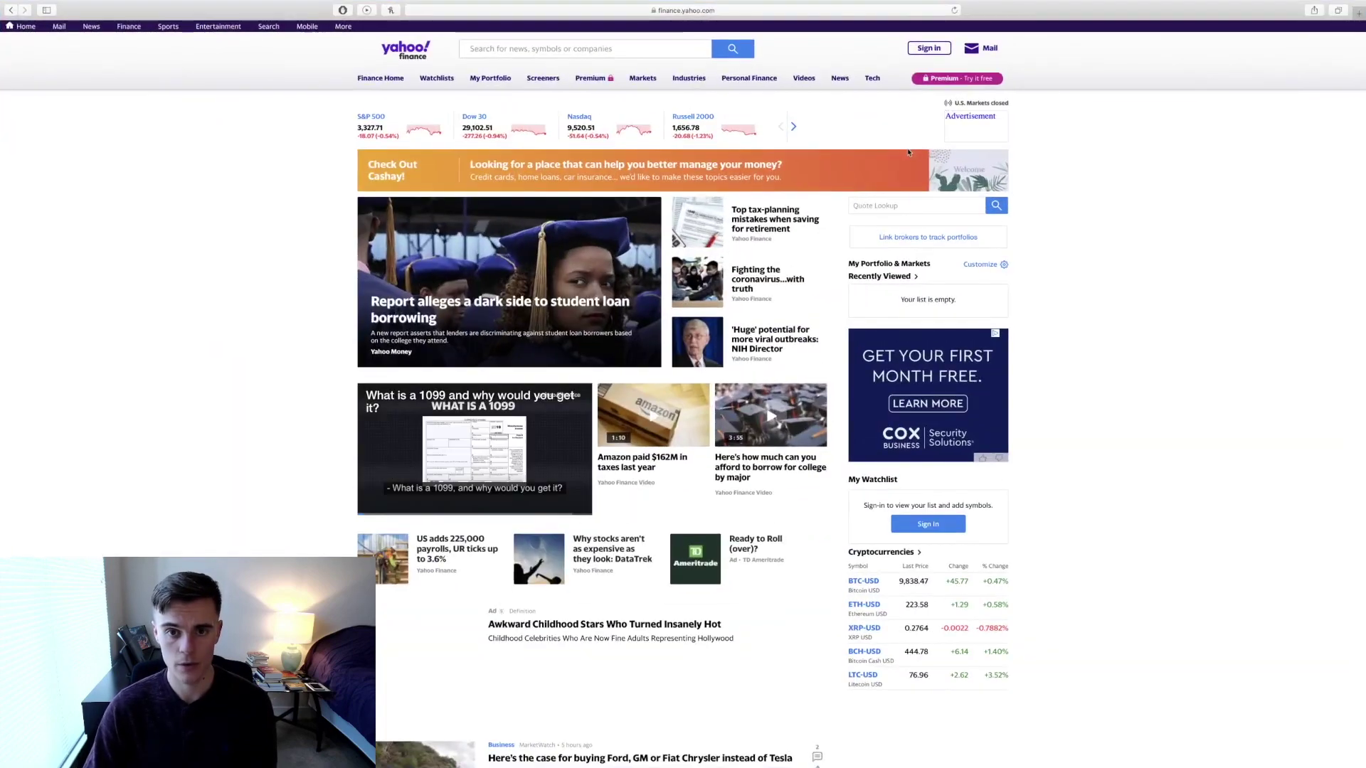
mouse_move(238, 40)
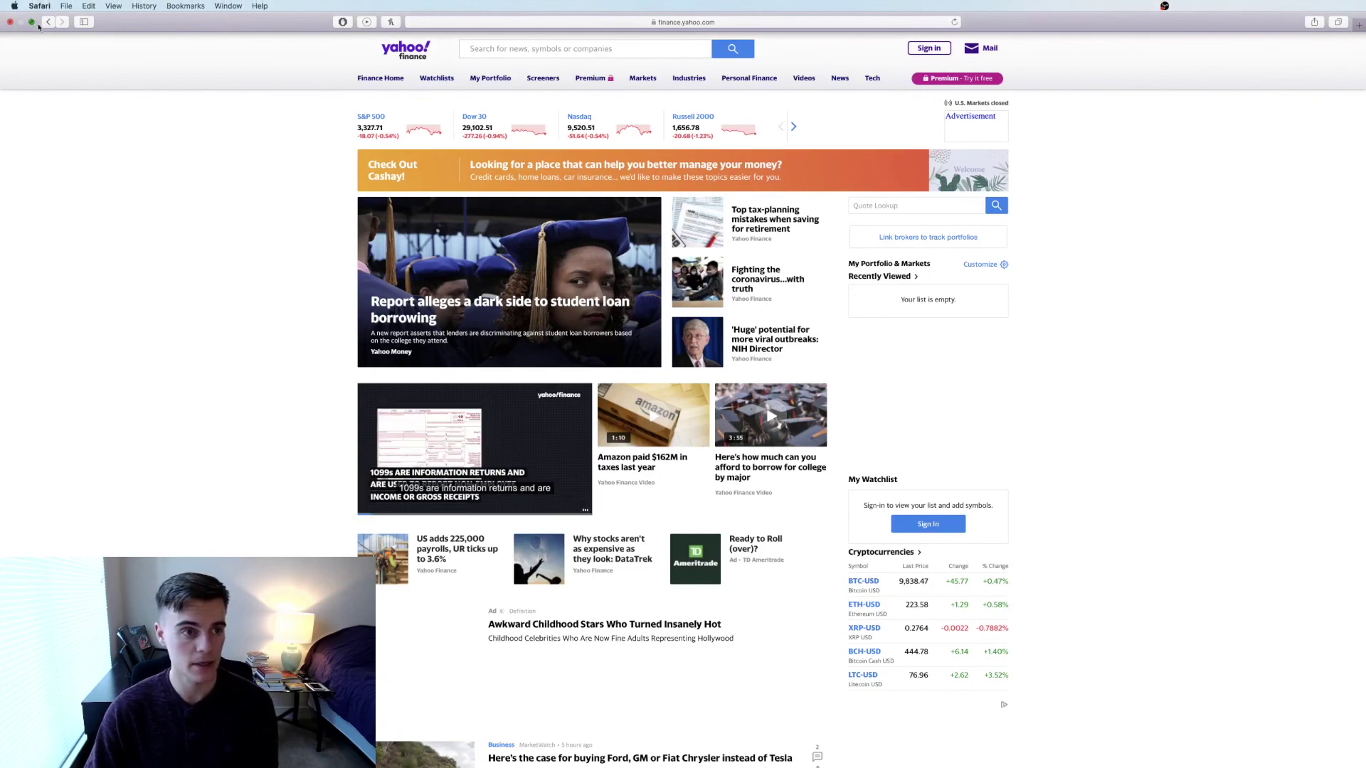
key("ctrl+super+f")
key("ctrl+super+f")
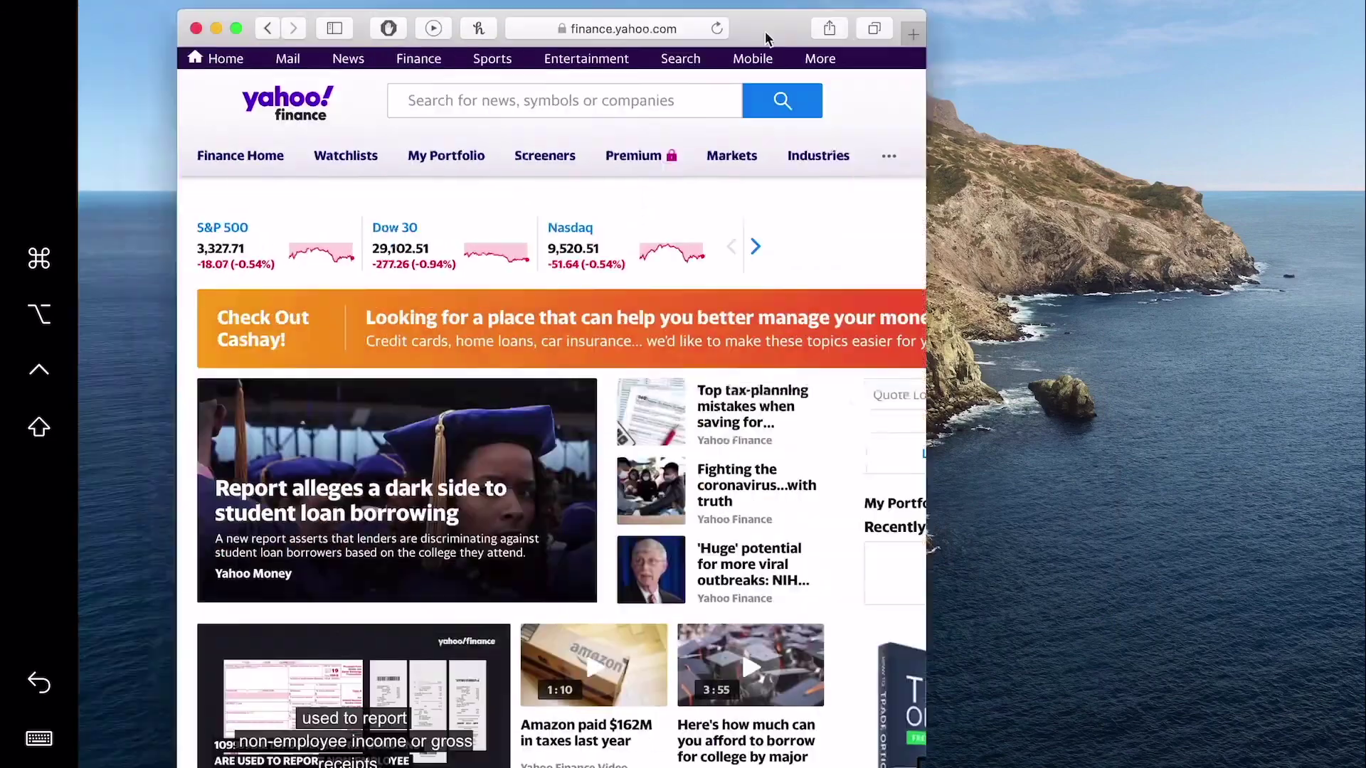
left_click_drag(765, 32, 803, 151)
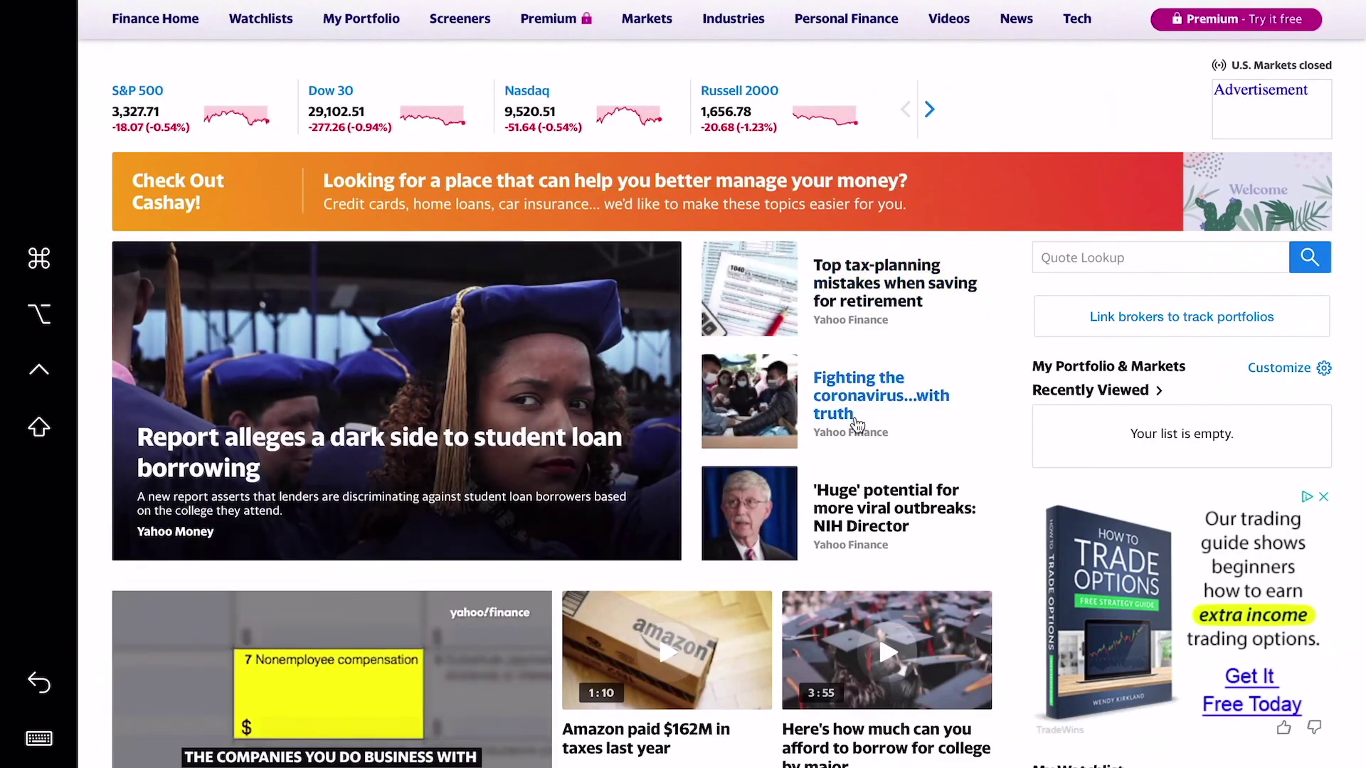
scroll(880, 356, "down", 10)
scroll(878, 348, "up", 20)
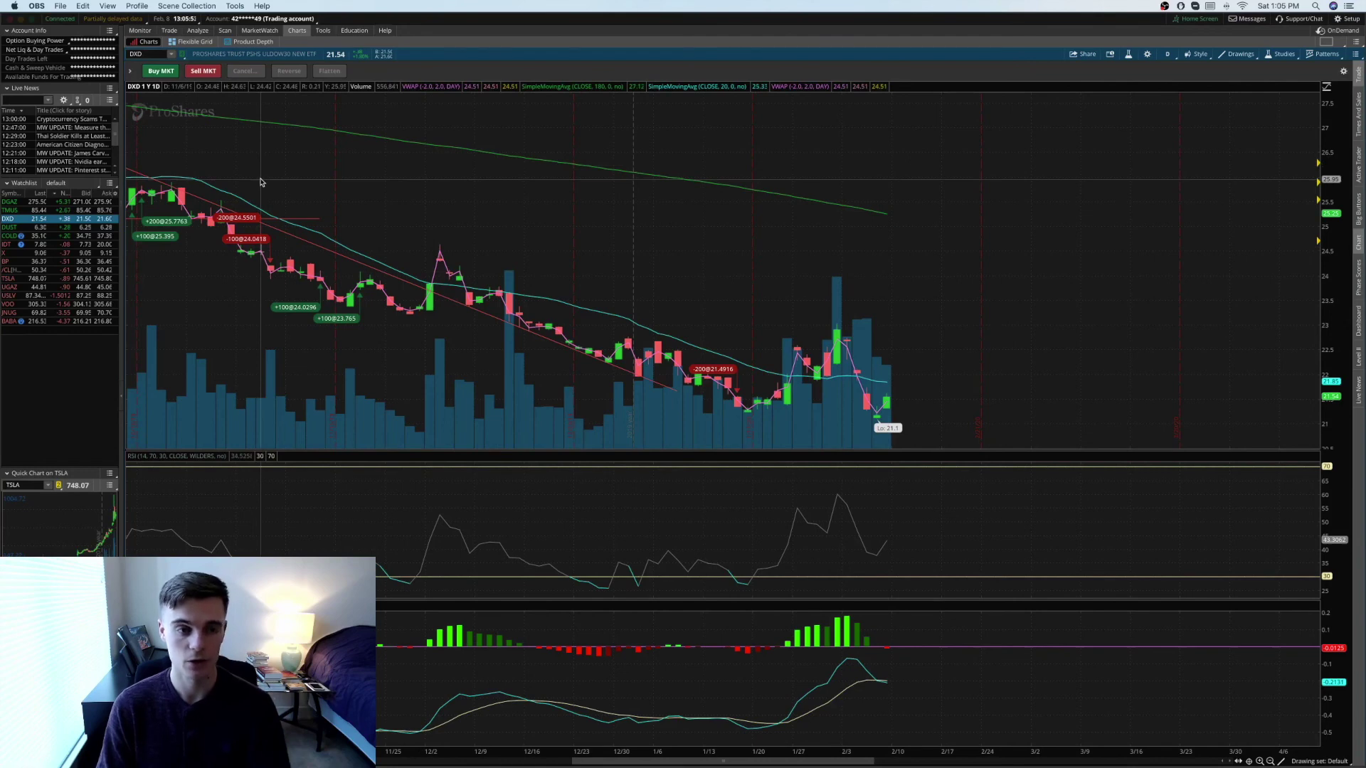
Toggle the thinkorswim window's zoom off and back on, then swipe to the full-screen Yahoo Finance space.
left_click(1286, 327)
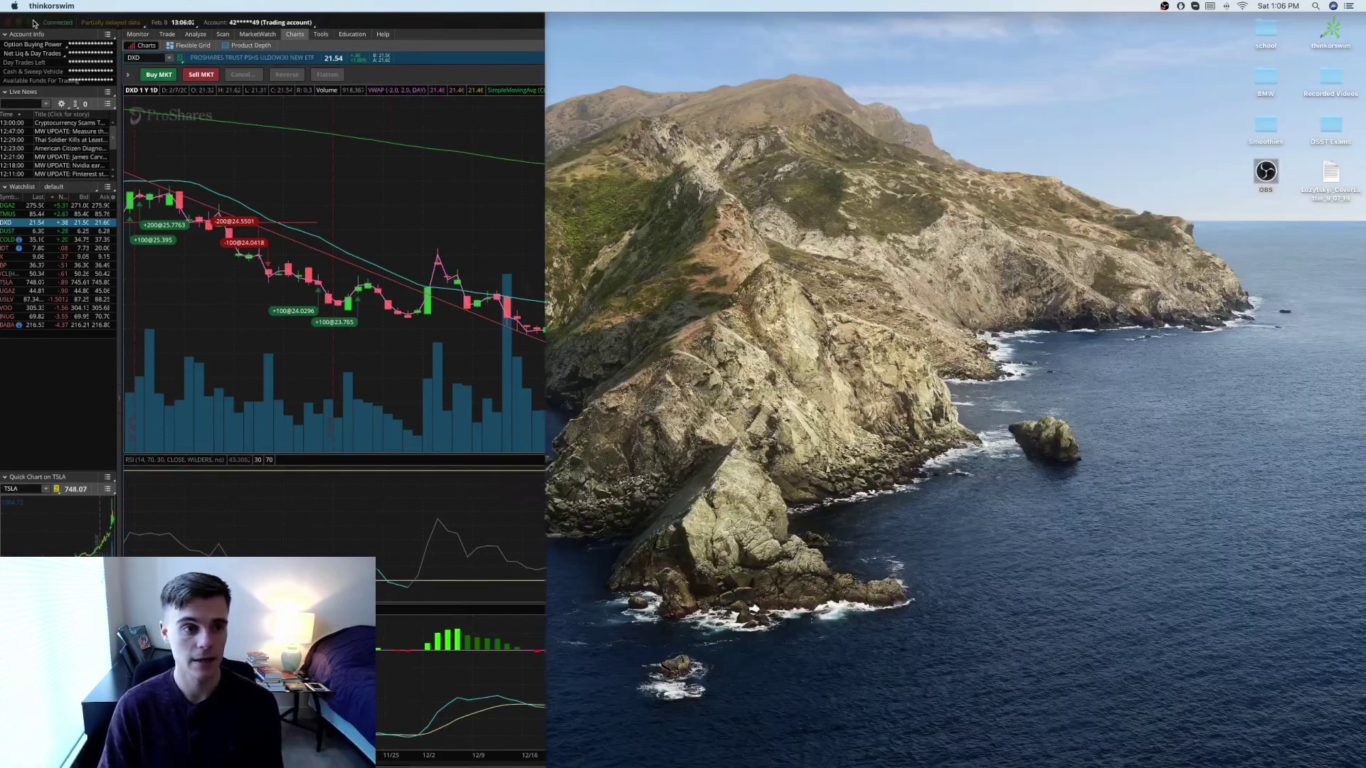
left_click(31, 19)
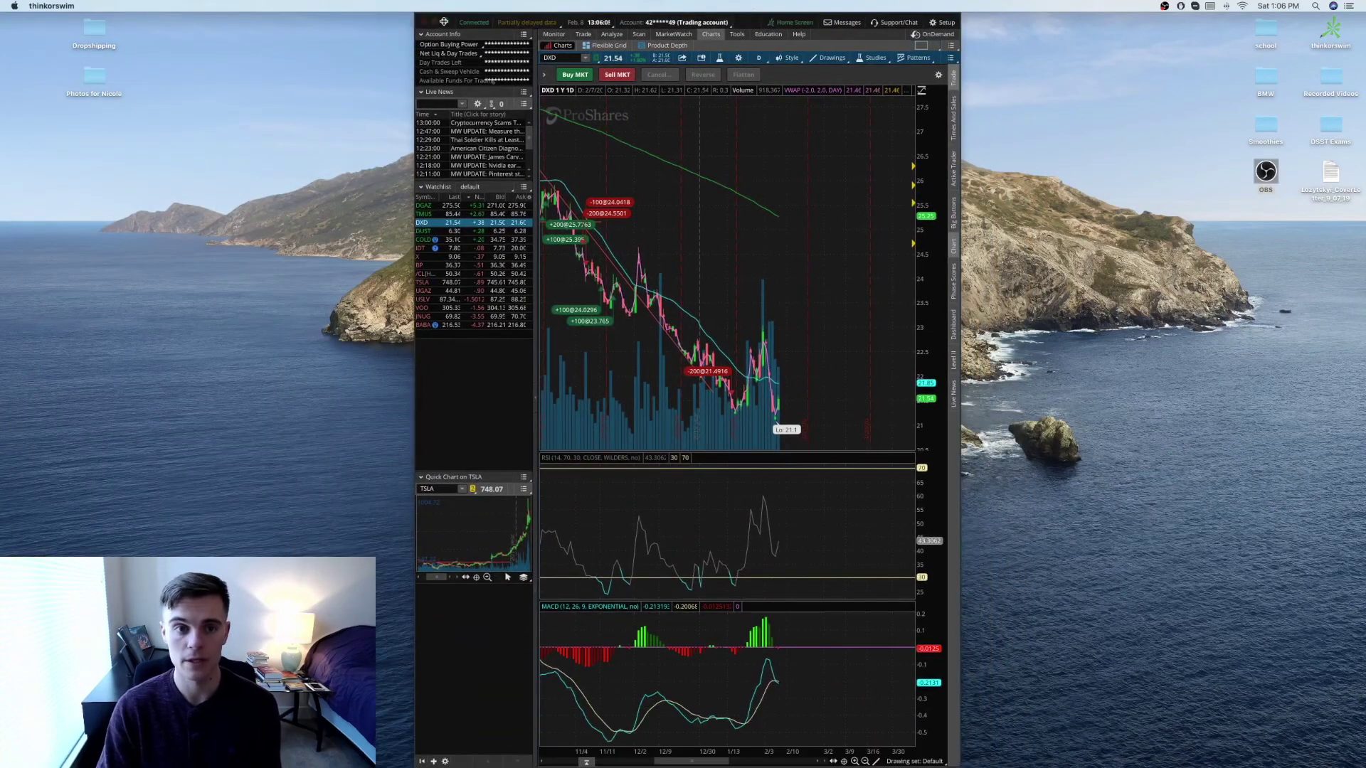
left_click(444, 22)
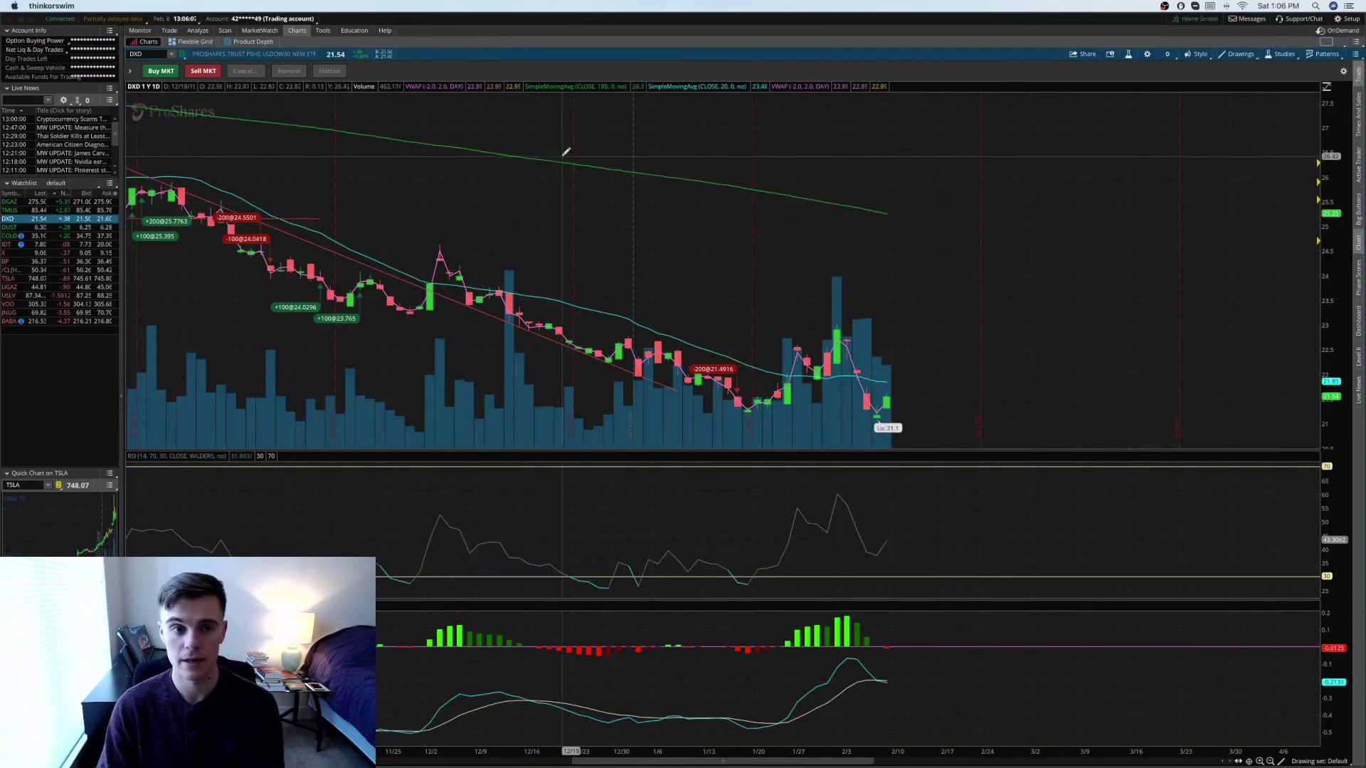
key("ctrl+Right")
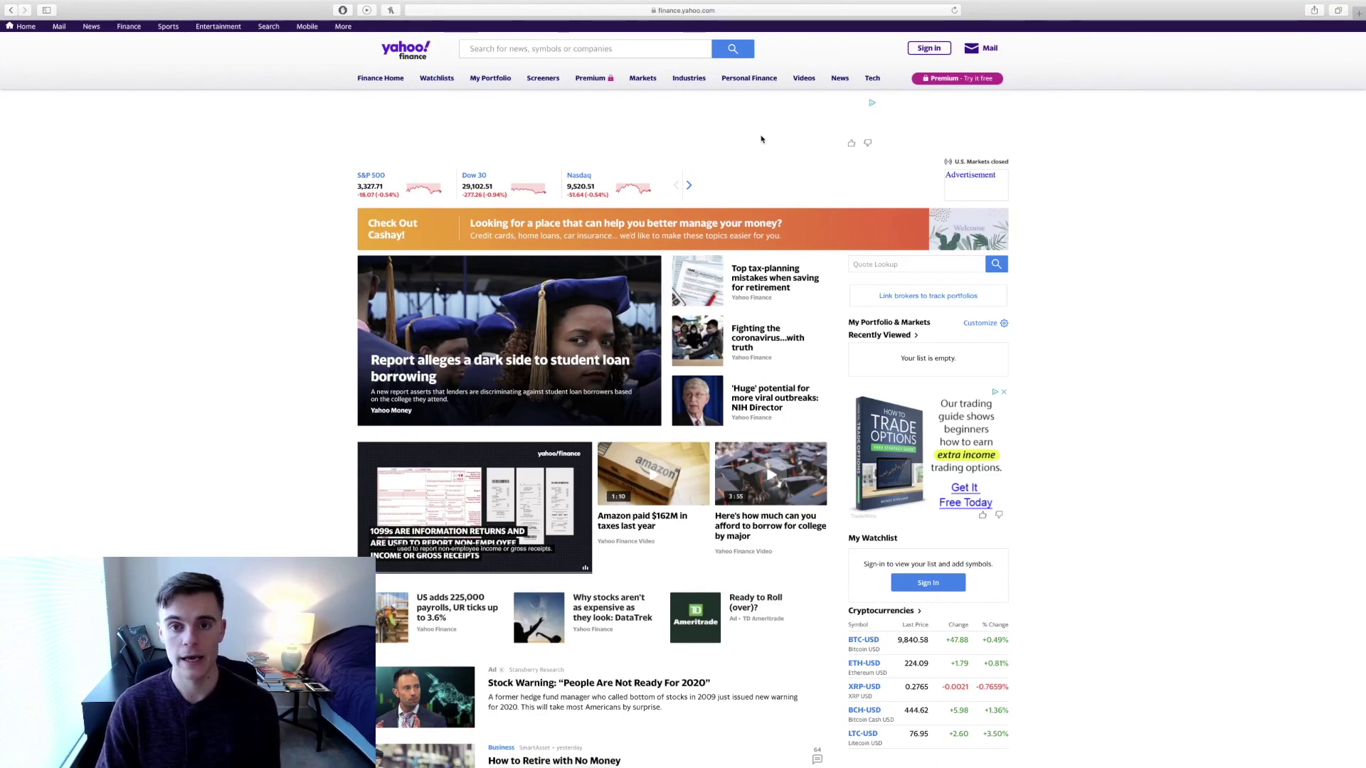
Open the Yahoo Finance and TD Ameritrade Split View space from Mission Control and adjust the divider.
key("ctrl+Up")
left_click(700, 39)
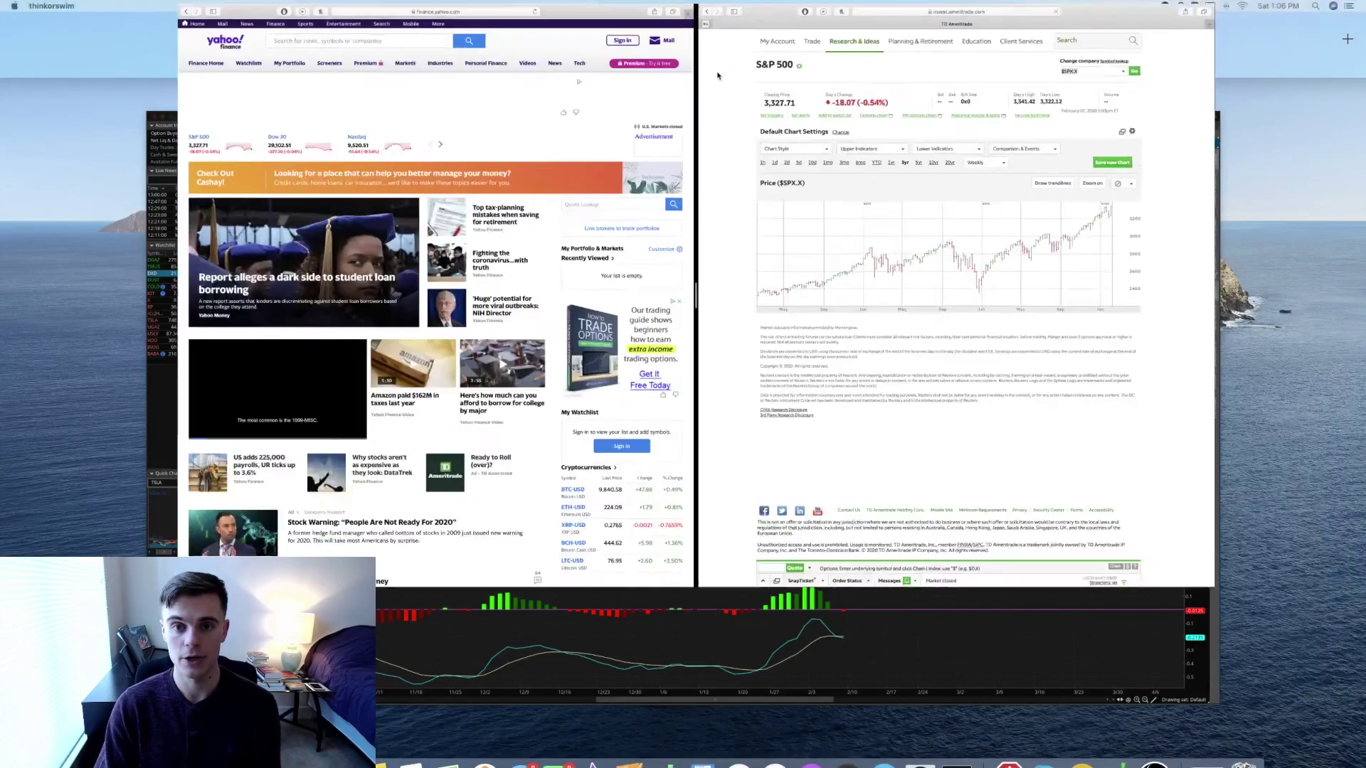
mouse_move(683, 388)
left_mouse_down()
mouse_move(458, 388)
mouse_move(739, 387)
mouse_move(683, 388)
left_mouse_up()
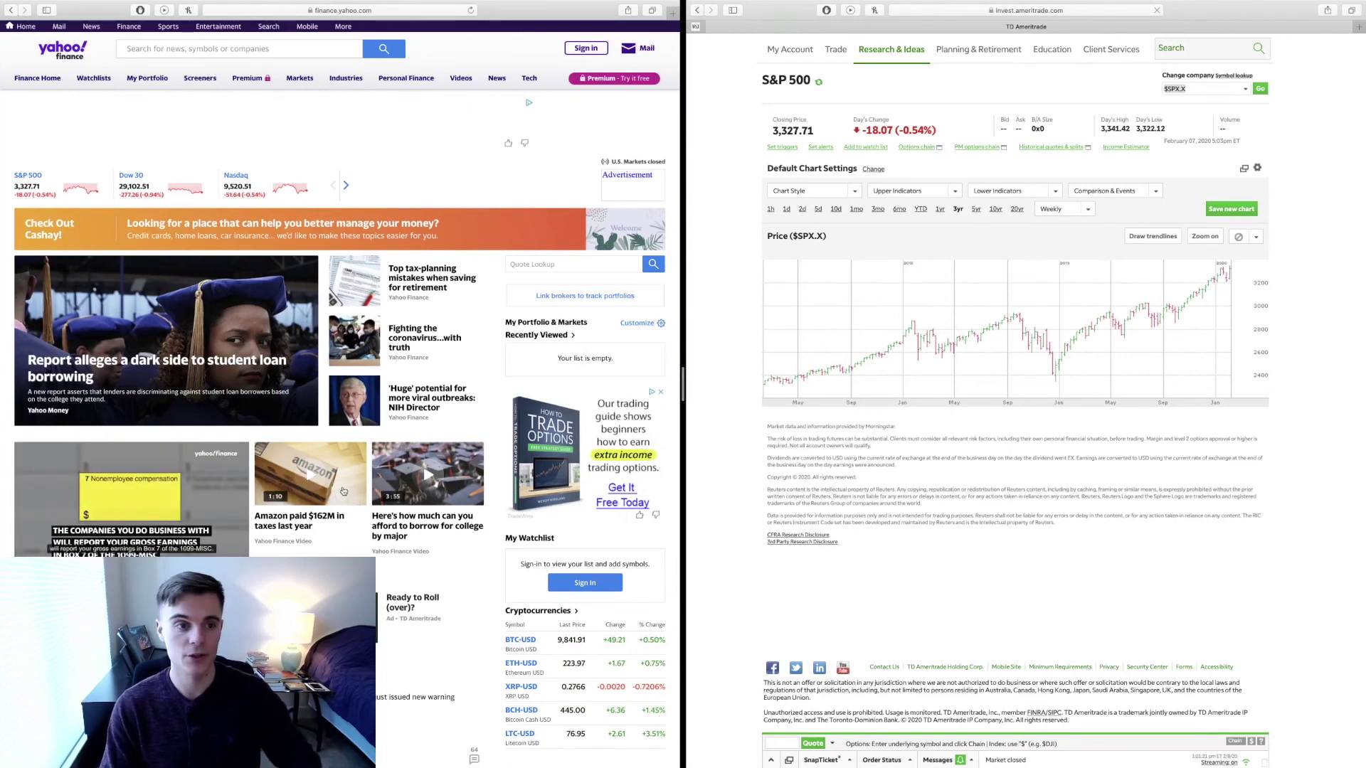
Load YouTube in the left Safari pane by typing 'youtube' in the address bar.
left_click(370, 11)
type("youtube")
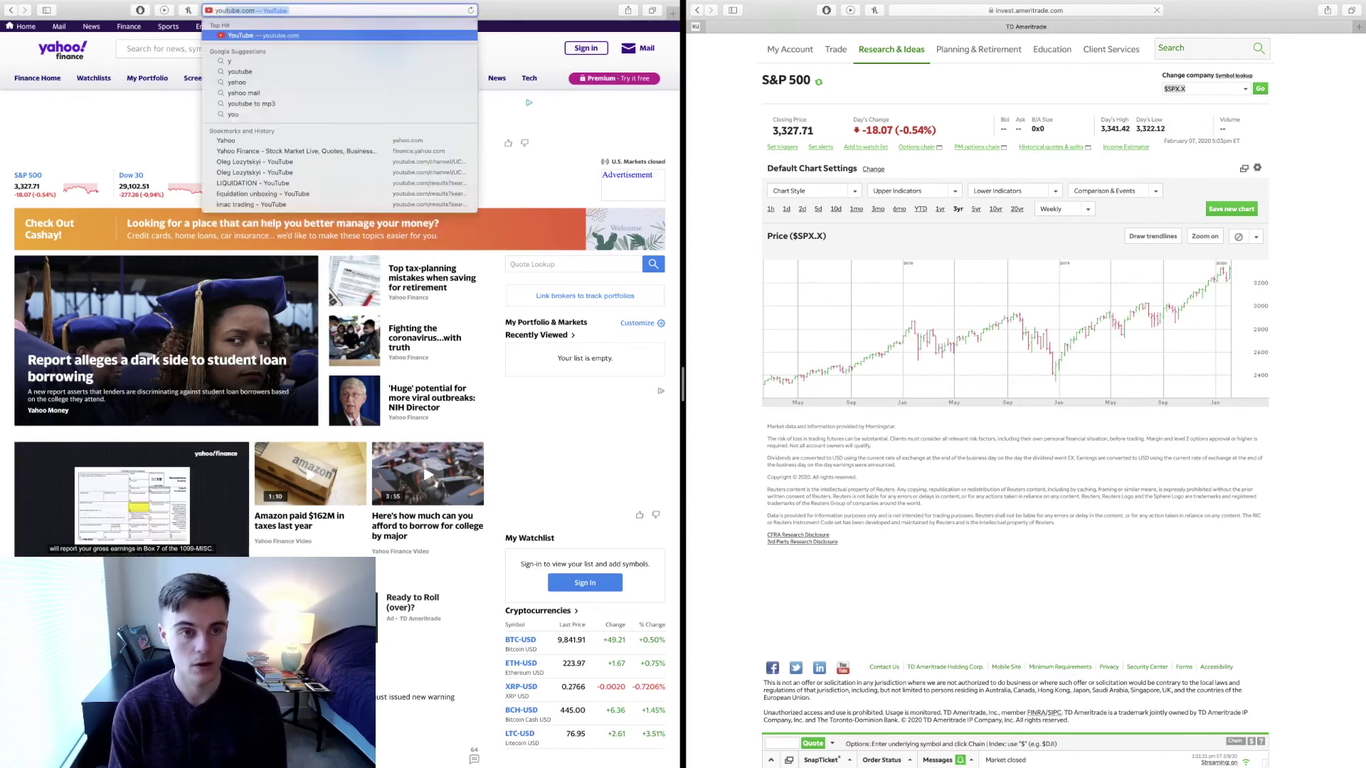
key("Return")
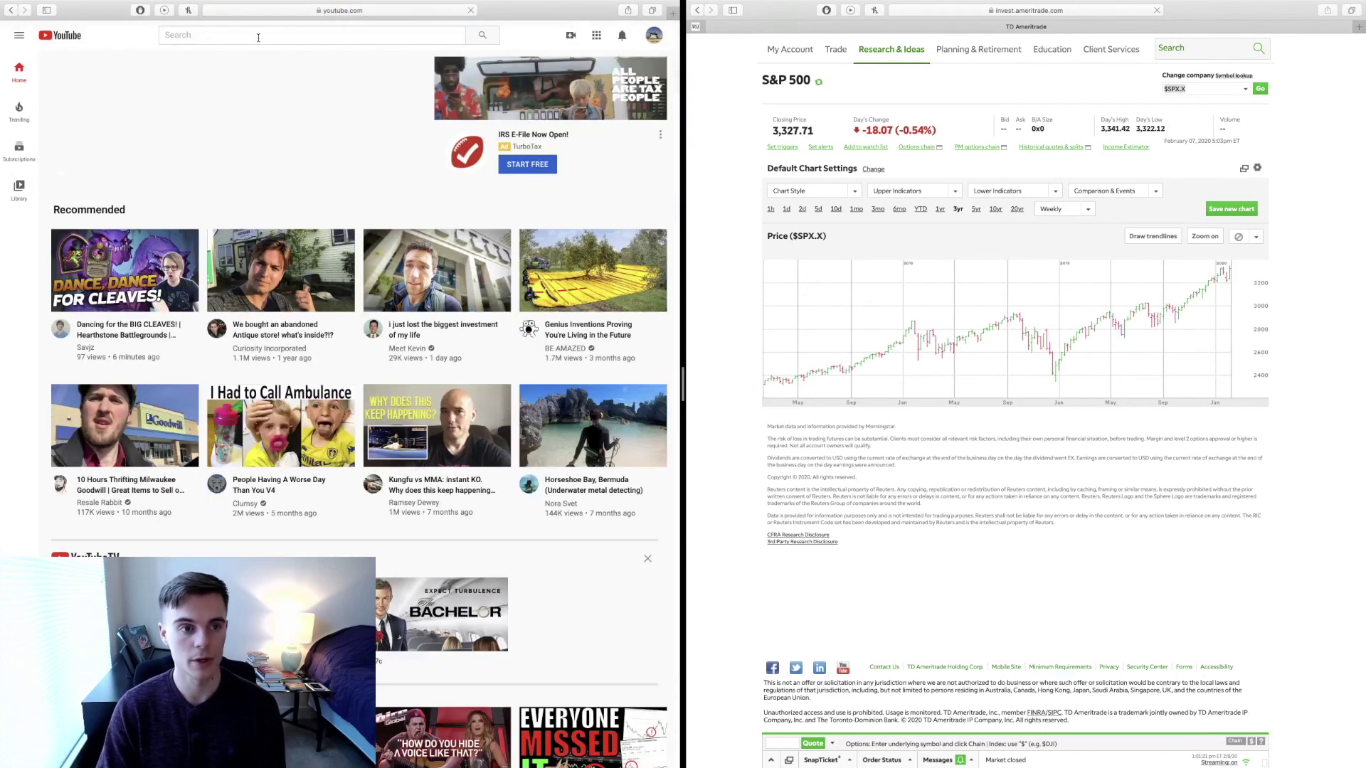
Search YouTube for 'ted talk'.
left_click(259, 37)
type("ted talk")
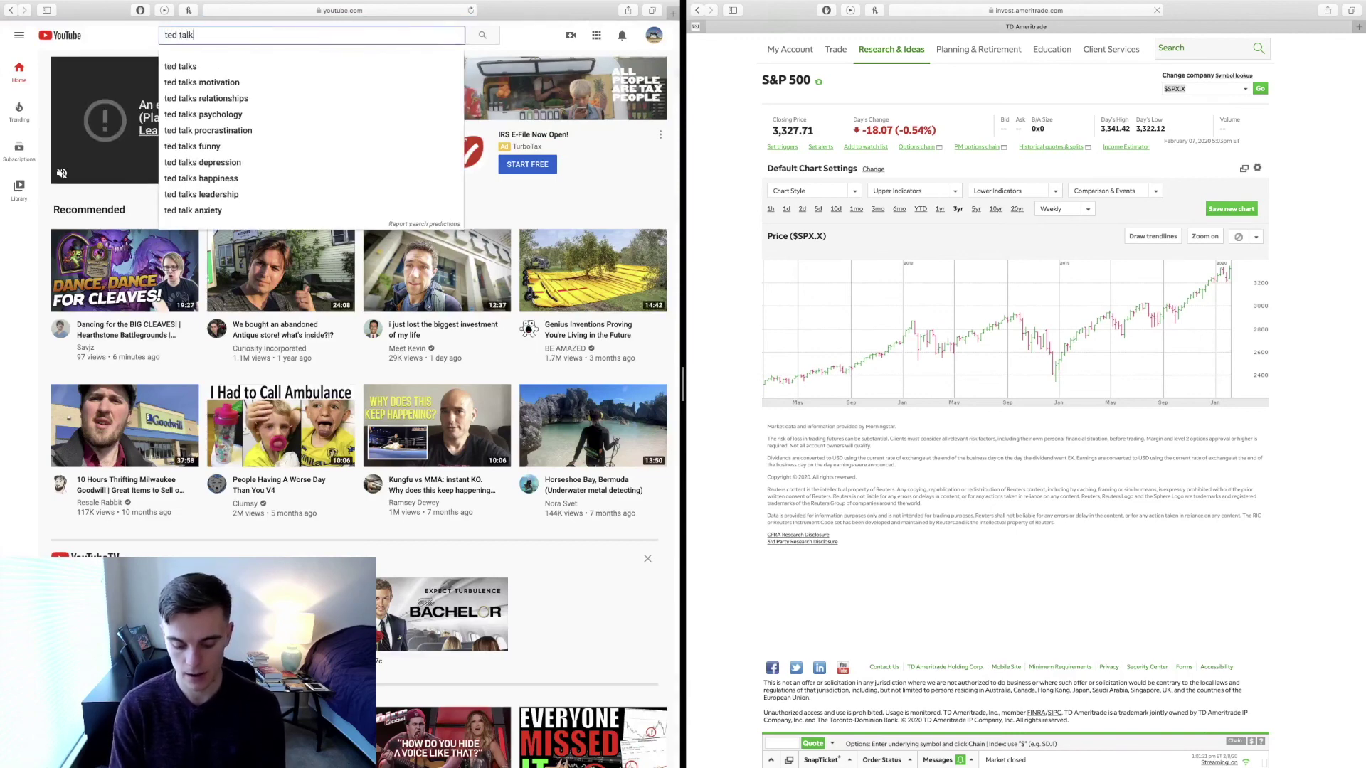
key("Return")
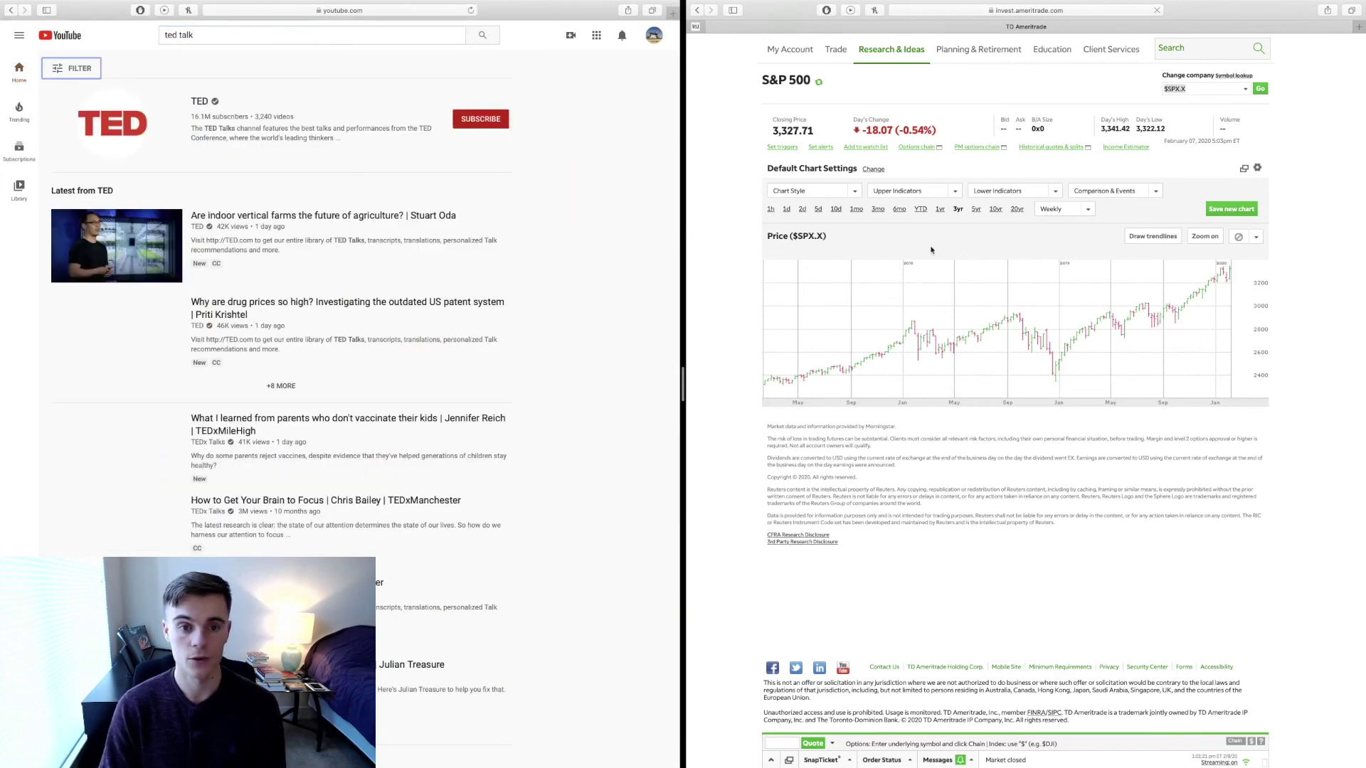